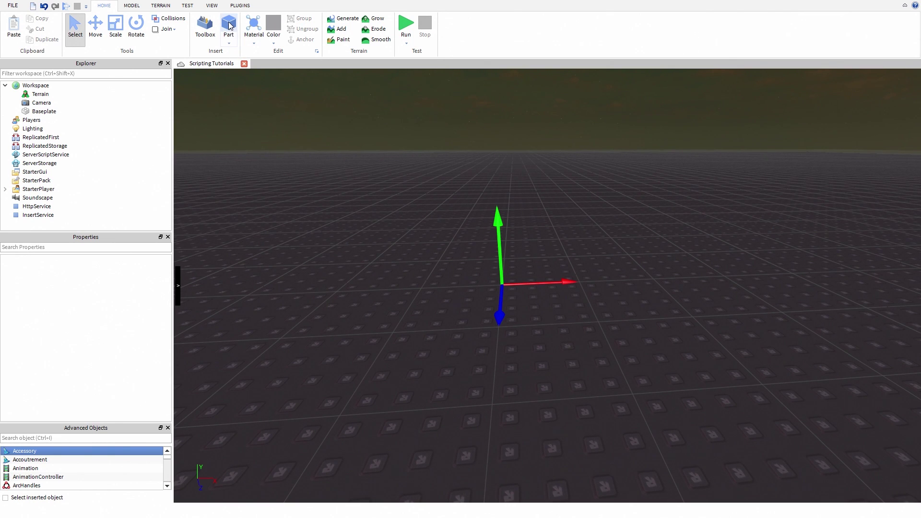
# Insert a new part and drag it to position (-0, 0.5, 4), just in front of the origin.
pyautogui.click(230, 26)
pyautogui.moveTo(549, 272); pyautogui.dragTo(519, 341)
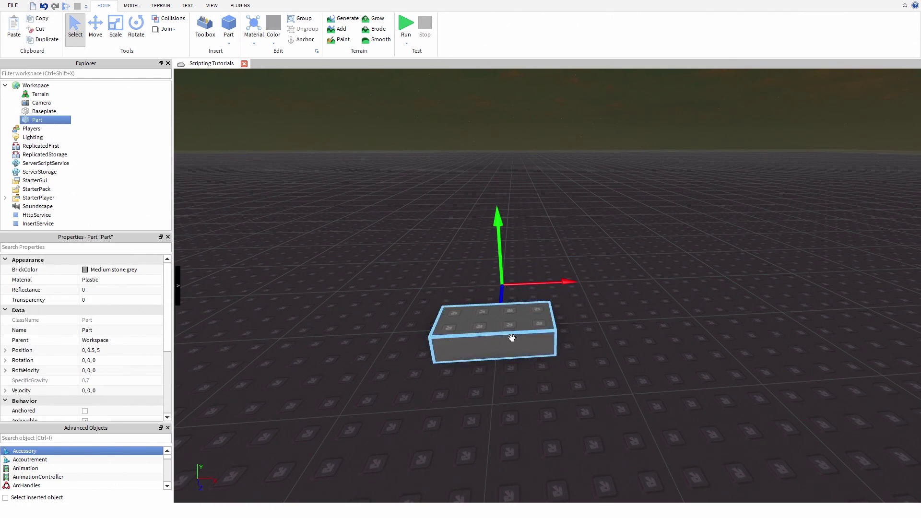
pyautogui.moveTo(519, 341); pyautogui.dragTo(479, 312)
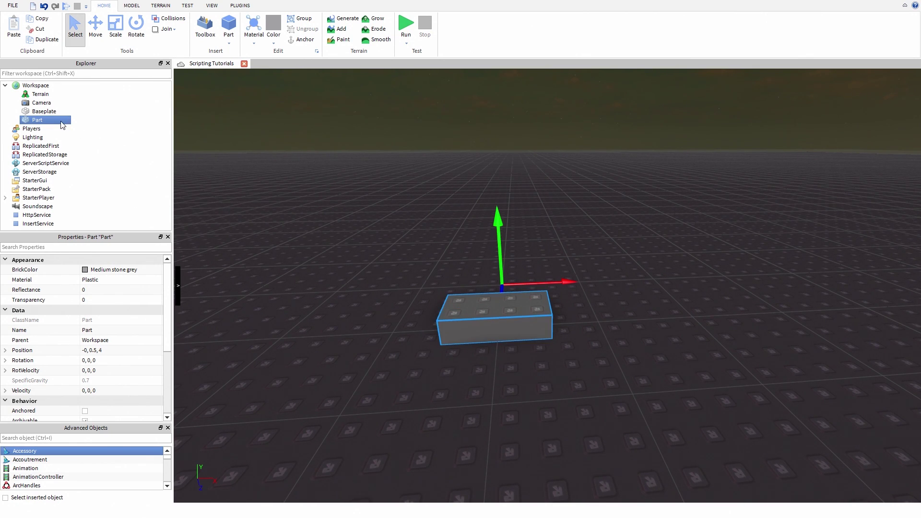
# Insert a Script into the Part and replace its code with script.Parent.Transparency = 1.
pyautogui.rightClick(61, 125)
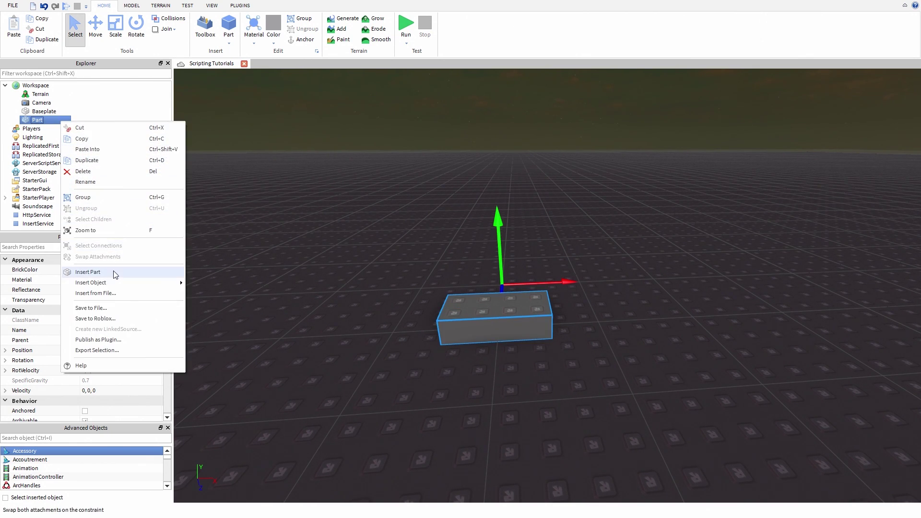
pyautogui.moveTo(91, 282)
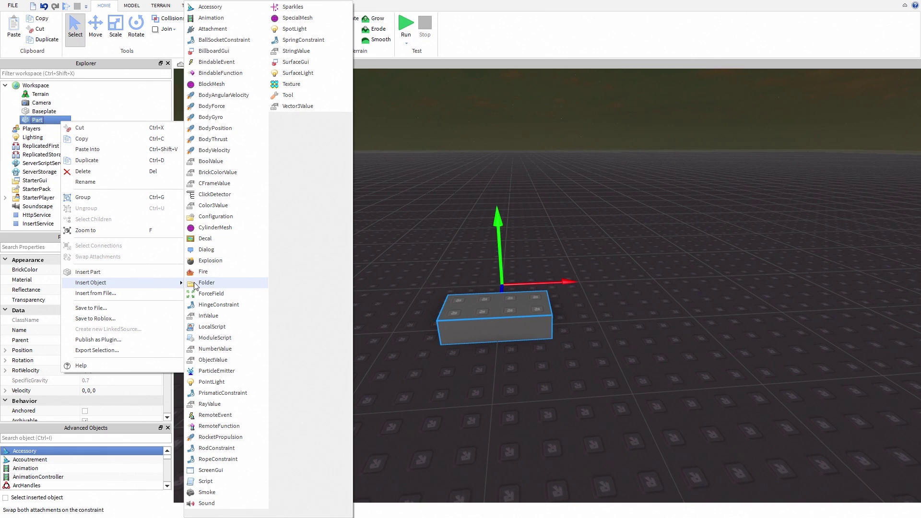
pyautogui.click(209, 481)
pyautogui.hotkey('ctrl', 'a')
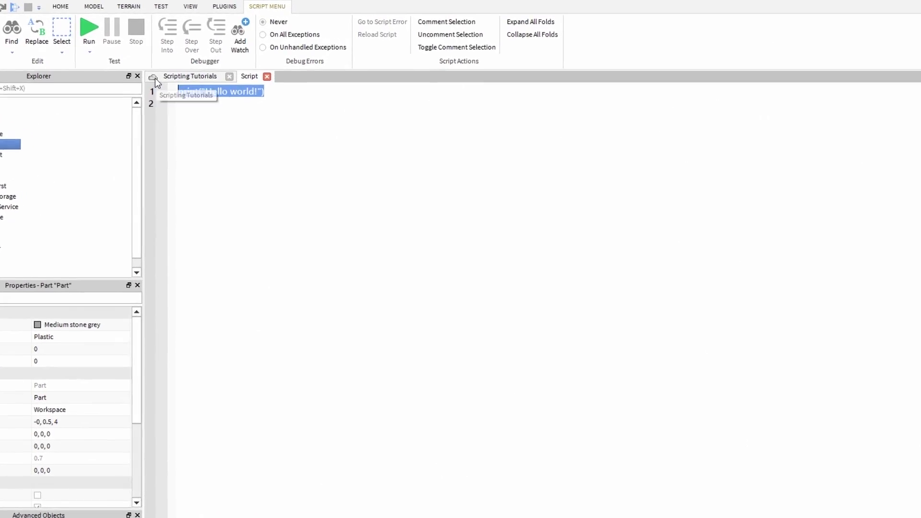
pyautogui.write('script.Parent')
pyautogui.write('.Transparency')
pyautogui.write('=')
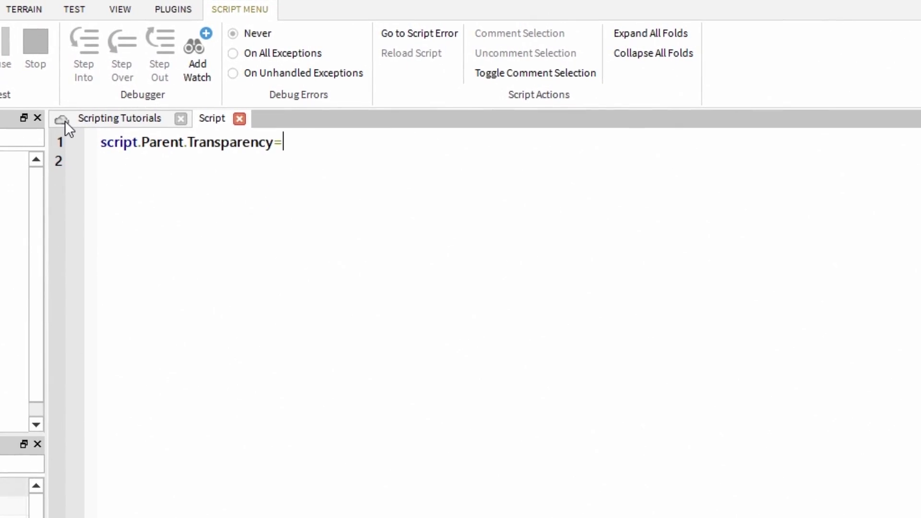
pyautogui.write('1')
pyautogui.press('Return')
pyautogui.click(274, 142)
pyautogui.press('Right')
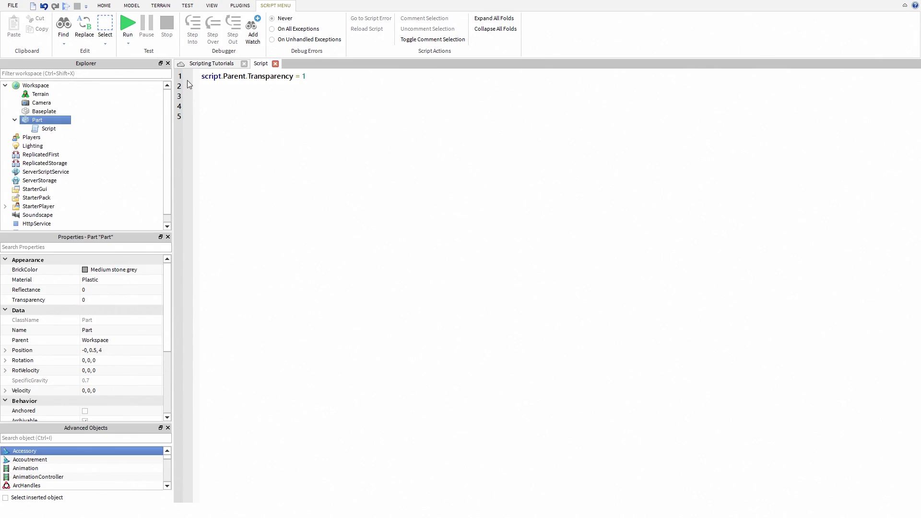
# Deselect the part, start a Run test, and select the now-invisible part.
pyautogui.click(207, 64)
pyautogui.click(290, 127)
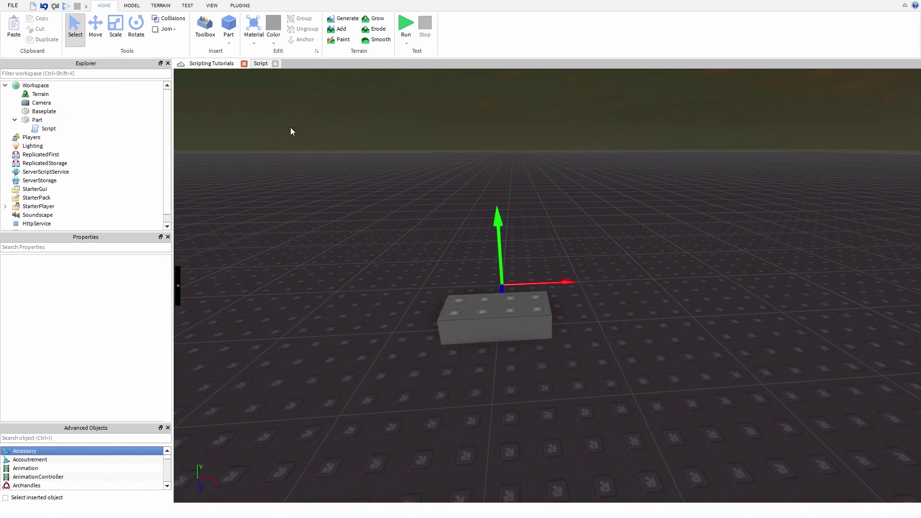
pyautogui.click(406, 25)
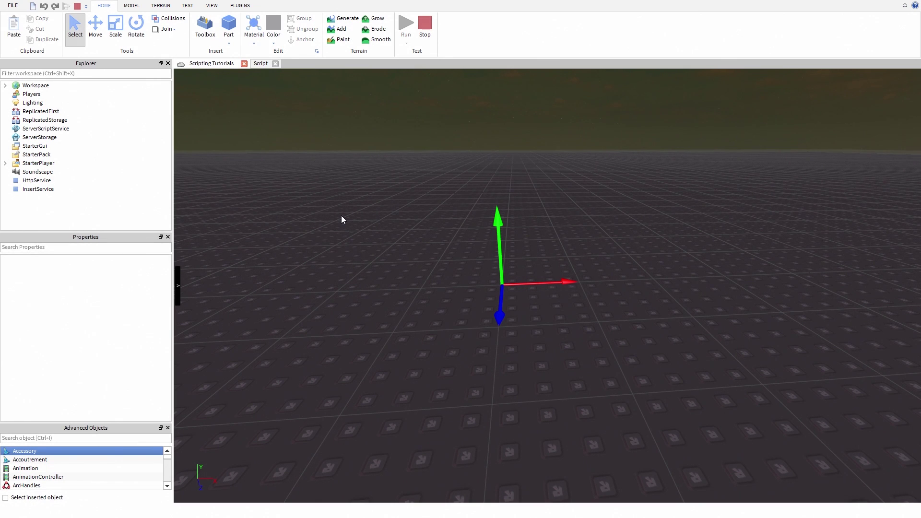
pyautogui.click(462, 309)
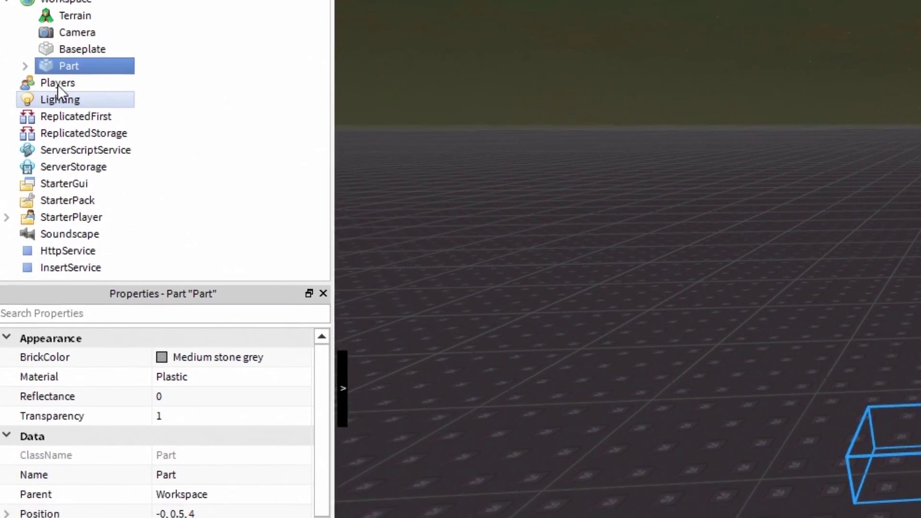
# Inspect the running part in Explorer and confirm its Transparency value reads 1.
pyautogui.click(30, 63)
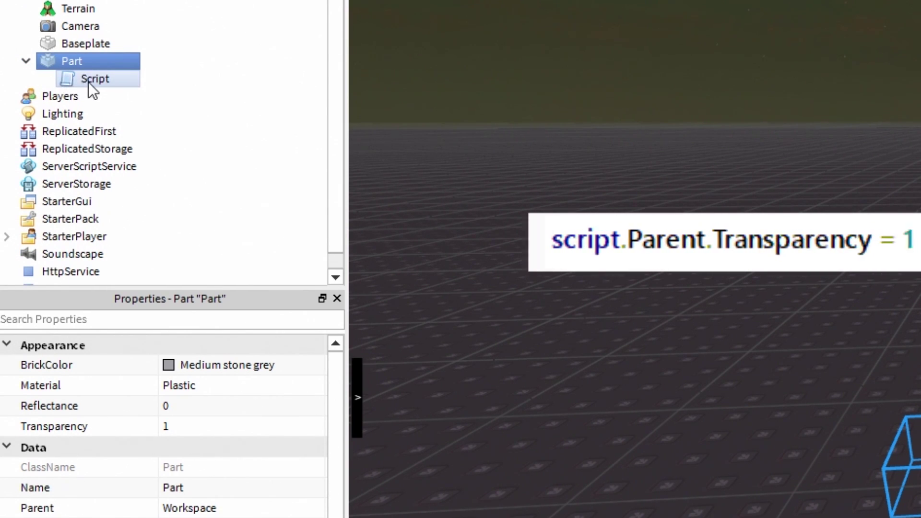
pyautogui.click(89, 82)
pyautogui.click(74, 60)
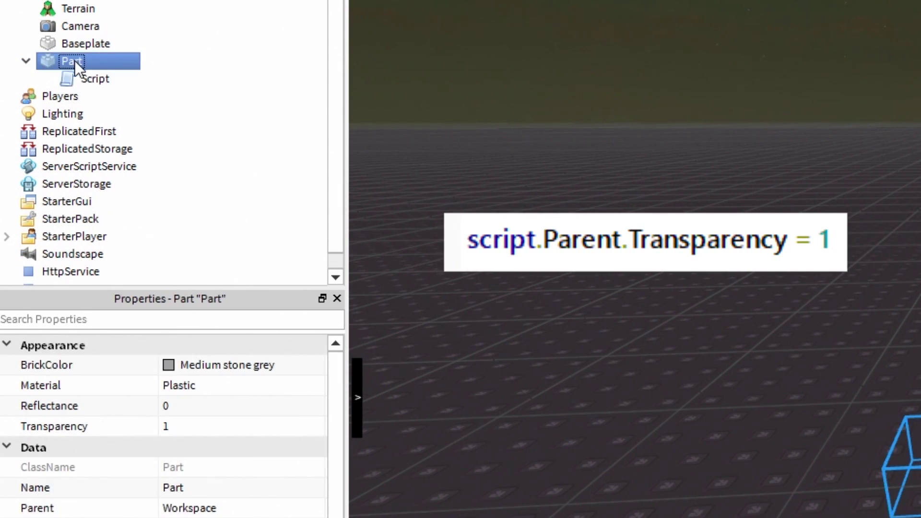
pyautogui.click(175, 426)
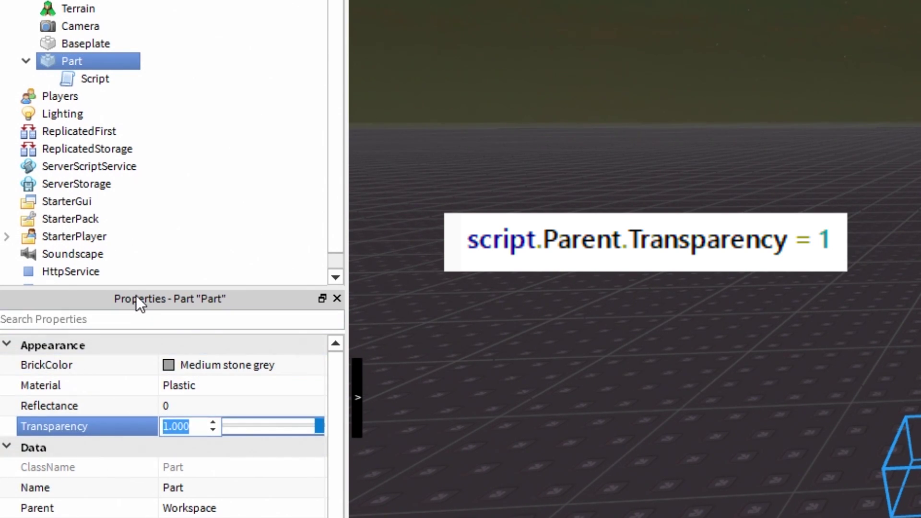
pyautogui.press('Return')
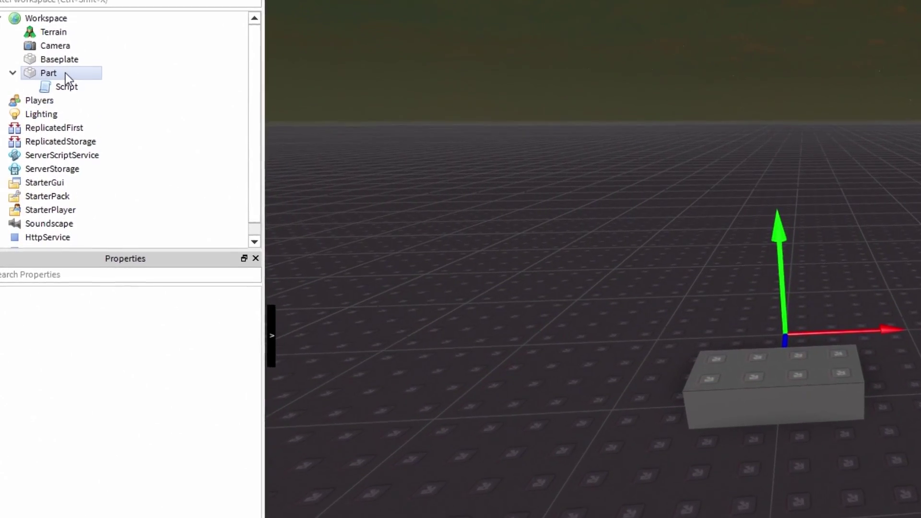
# Insert a PointLight into the Part and set its Brightness to 10.
pyautogui.click(71, 58)
pyautogui.rightClick(72, 58)
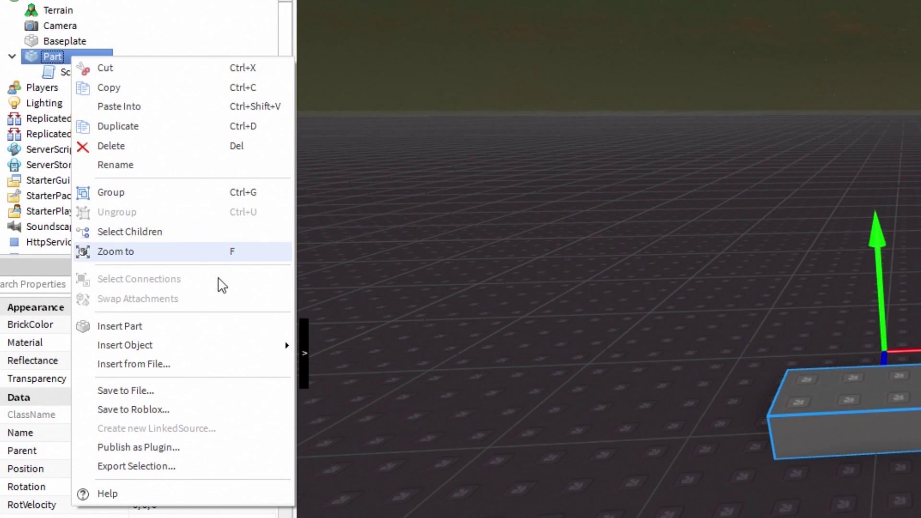
pyautogui.moveTo(125, 345)
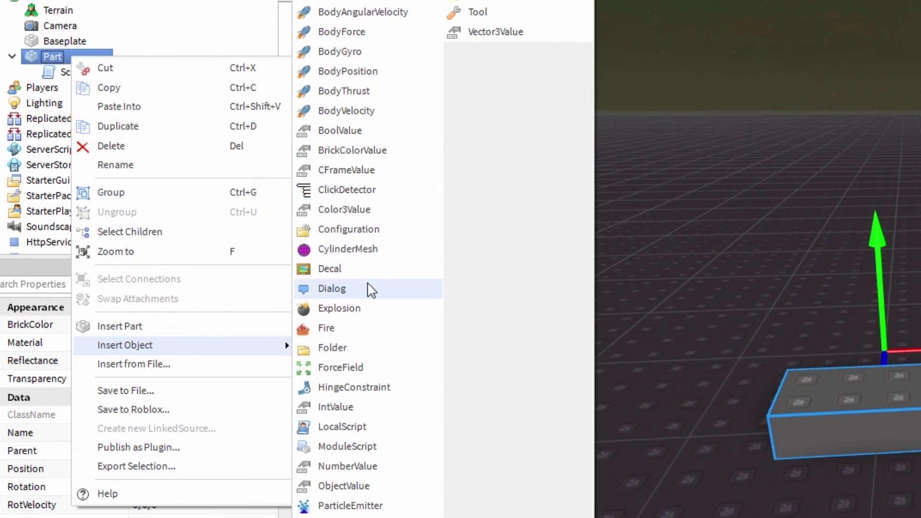
pyautogui.click(345, 516)
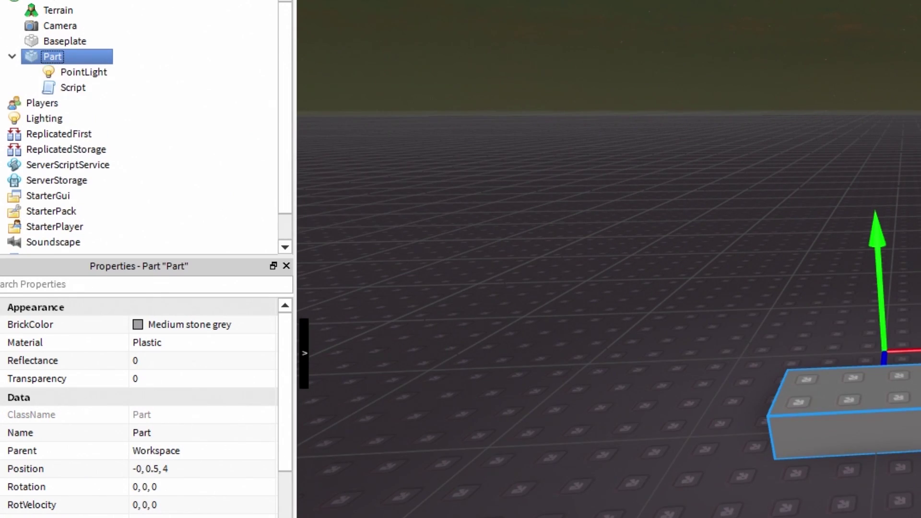
pyautogui.click(85, 72)
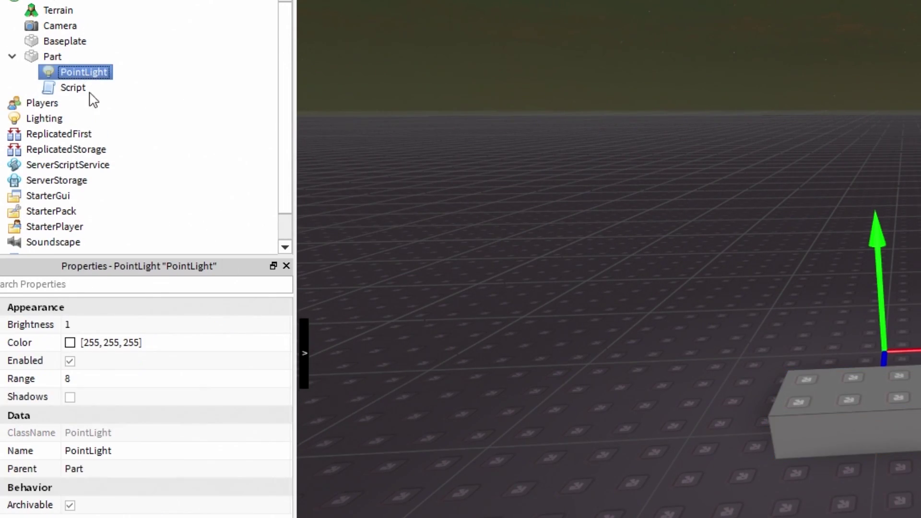
pyautogui.click(146, 324)
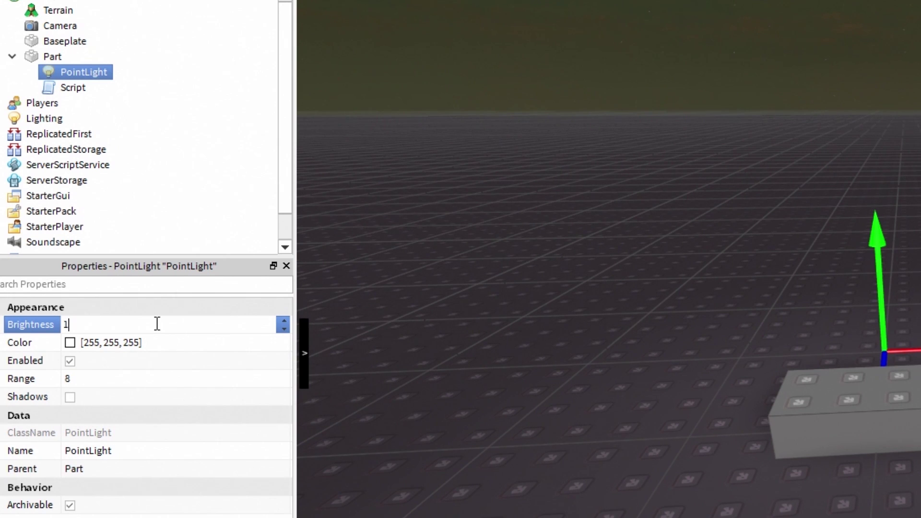
pyautogui.write('0')
pyautogui.press('Return')
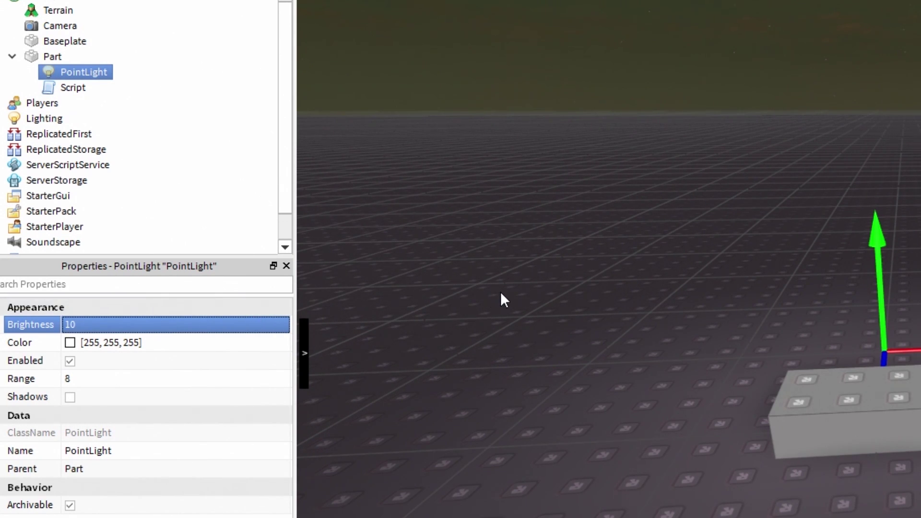
# Nudge the part across the baseplate and disable the PointLight.
pyautogui.moveTo(500, 291); pyautogui.dragTo(502, 301, button='right')
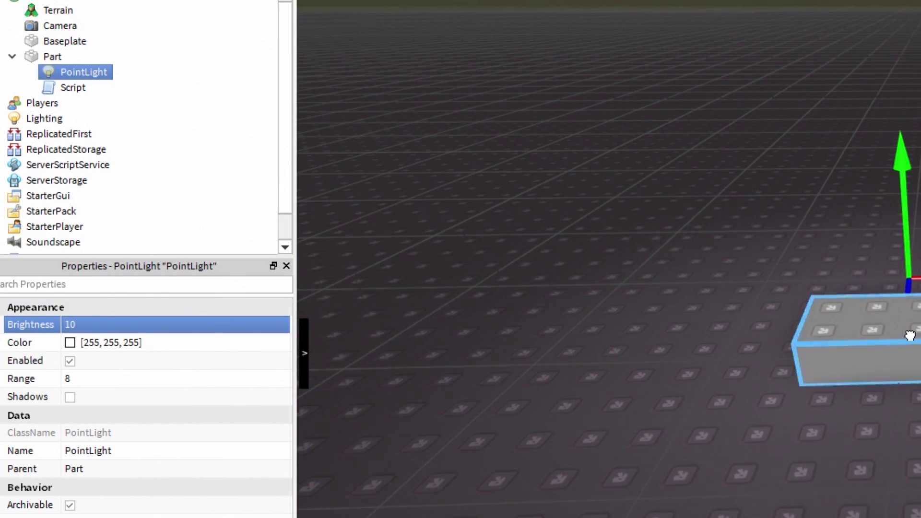
pyautogui.click(909, 334)
pyautogui.moveTo(899, 325); pyautogui.dragTo(904, 308)
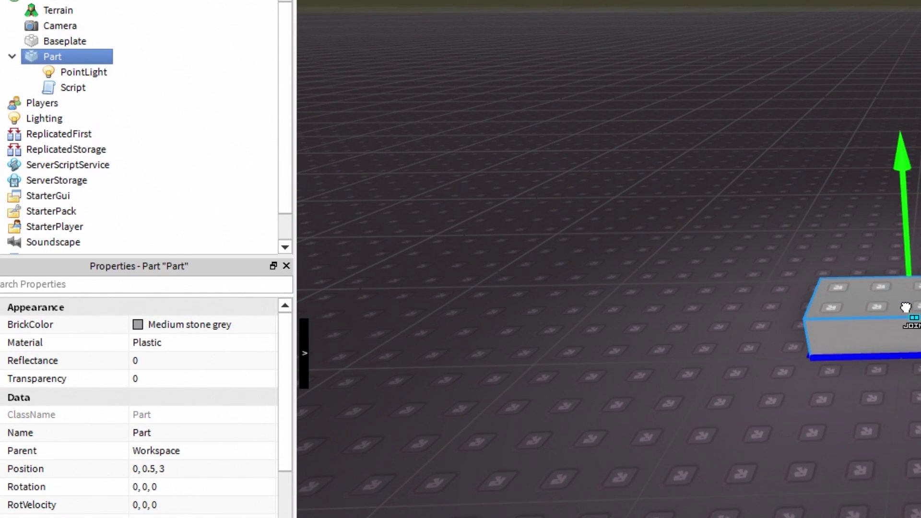
pyautogui.click(70, 76)
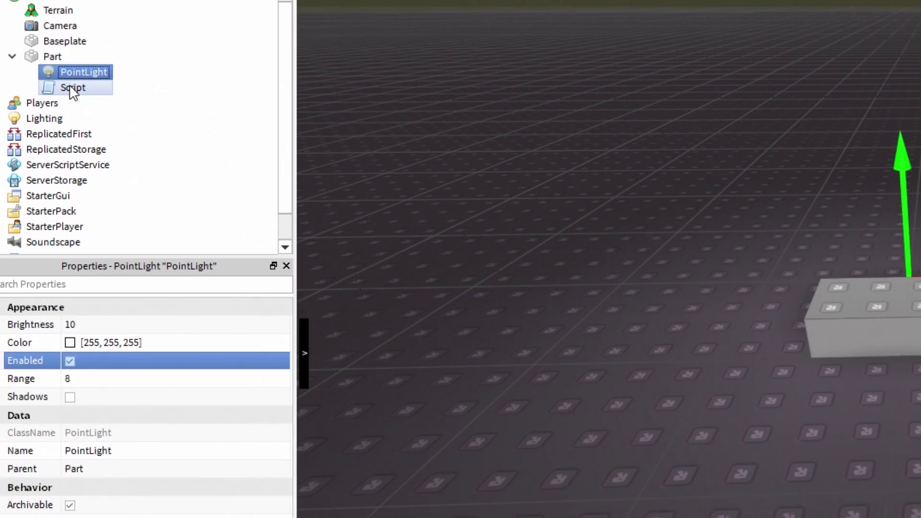
pyautogui.click(92, 366)
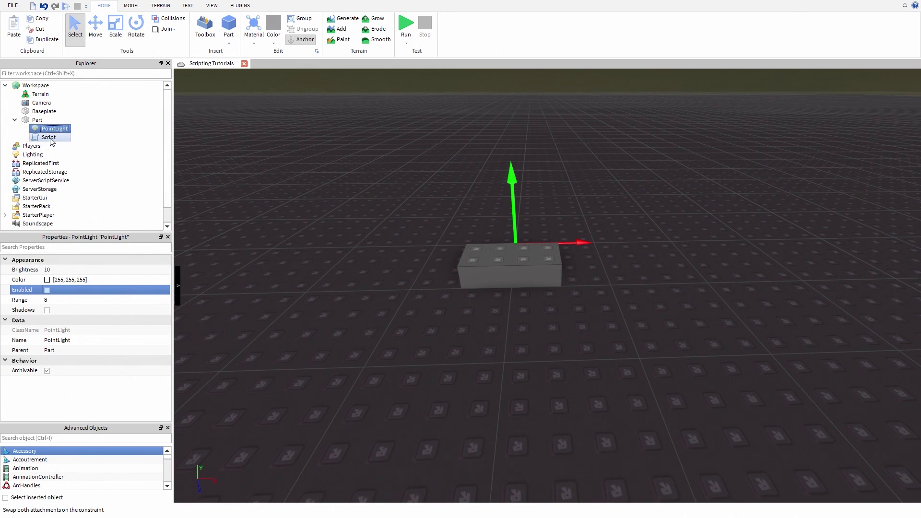
# Edit the script to set Transparency to 0.5 and add script.Parent.PointLight.Enabled = true.
pyautogui.doubleClick(49, 137)
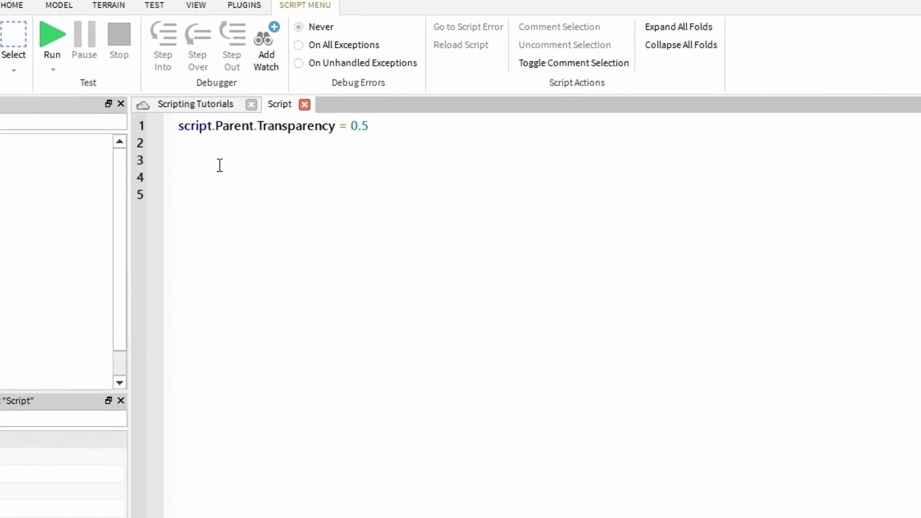
pyautogui.write('script.Parent.PointLight.Enabled ')
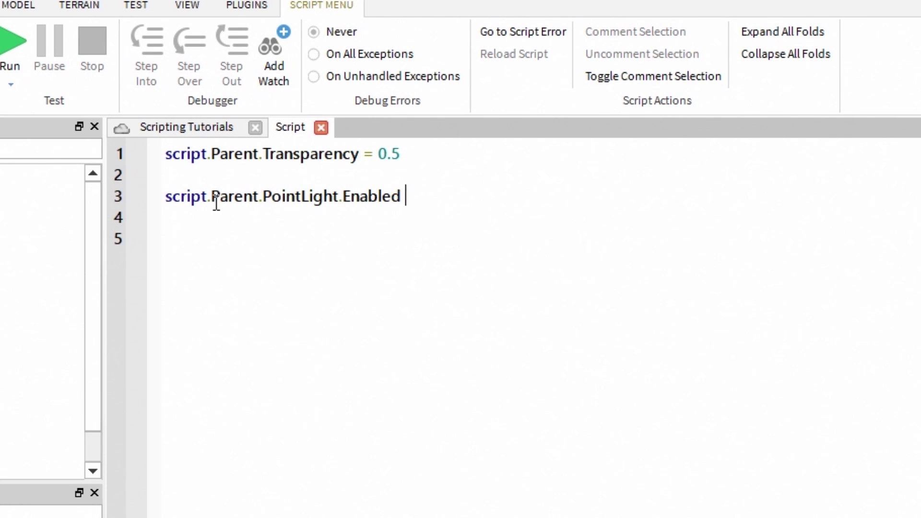
pyautogui.write('e')
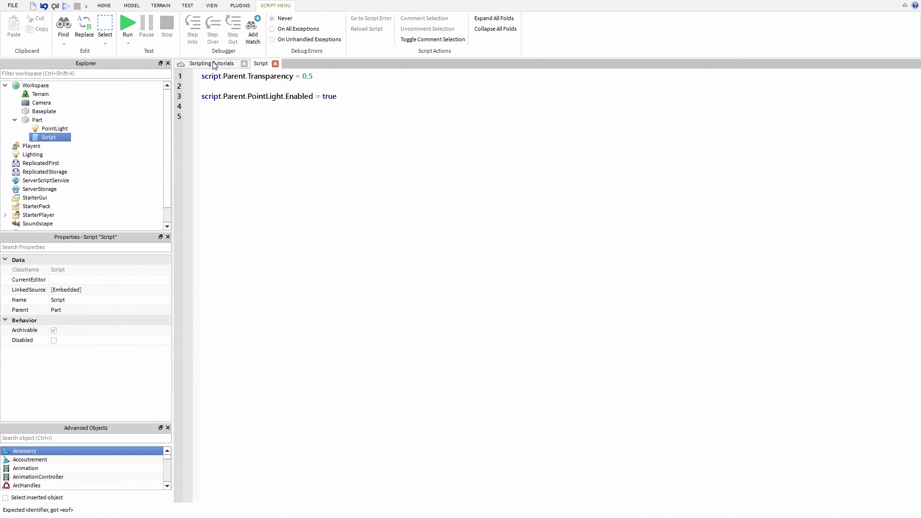
pyautogui.click(214, 66)
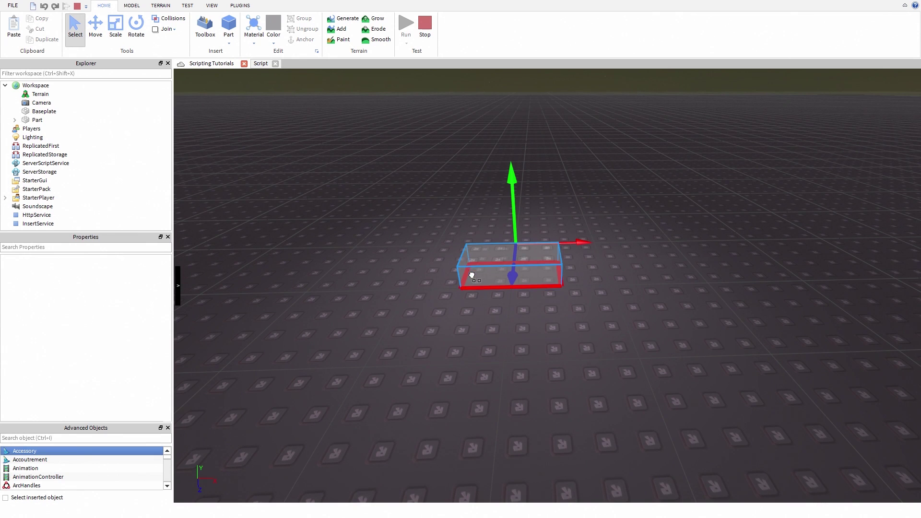
# Select the half-transparent part to check its Transparency of 0.5, then deselect it.
pyautogui.click(471, 274)
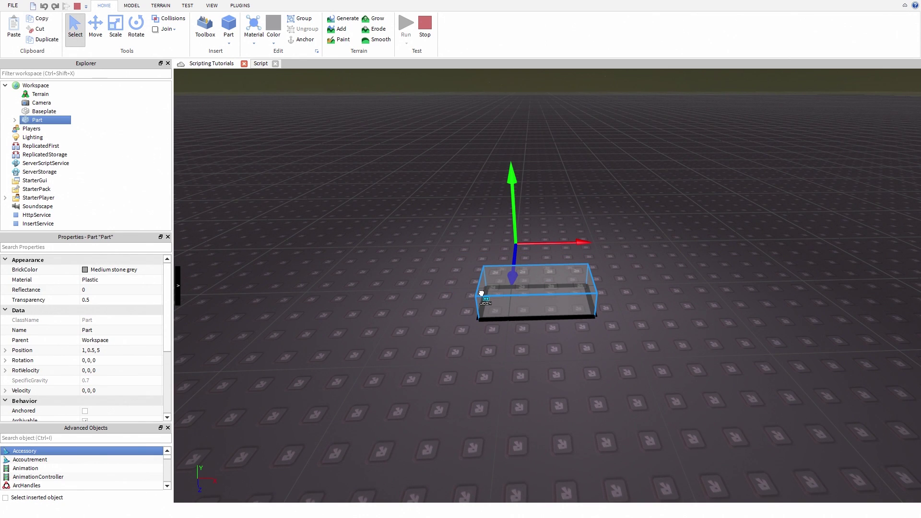
pyautogui.click(395, 232)
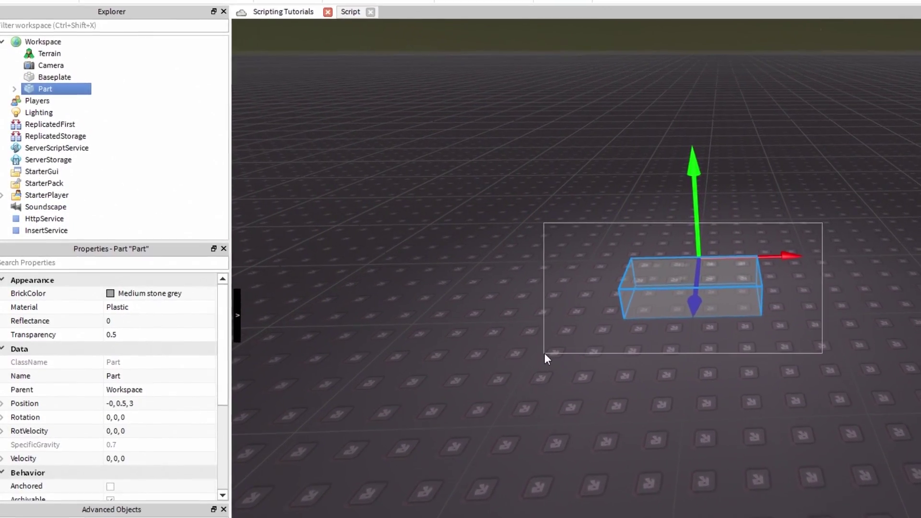
# Select the part, expand it in Explorer, and view the PointLight's Enabled setting checked.
pyautogui.moveTo(685, 252); pyautogui.dragTo(492, 349)
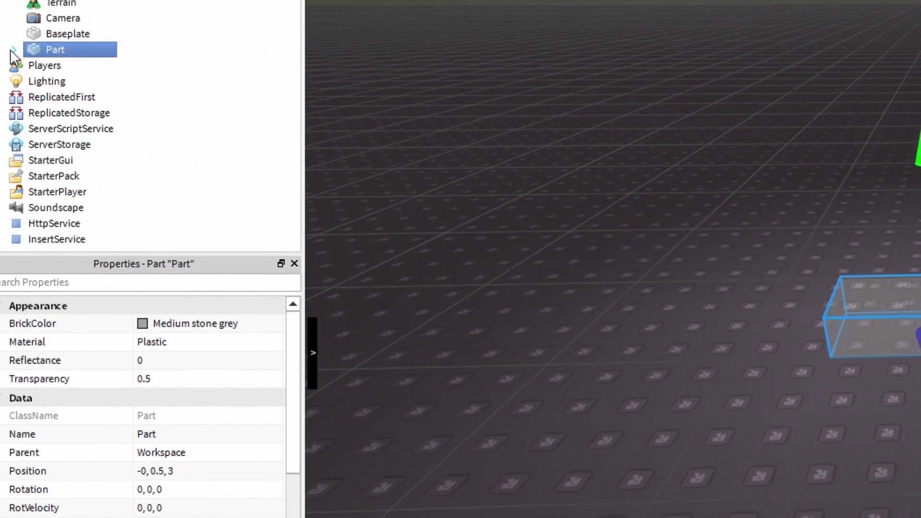
pyautogui.click(15, 56)
pyautogui.click(72, 82)
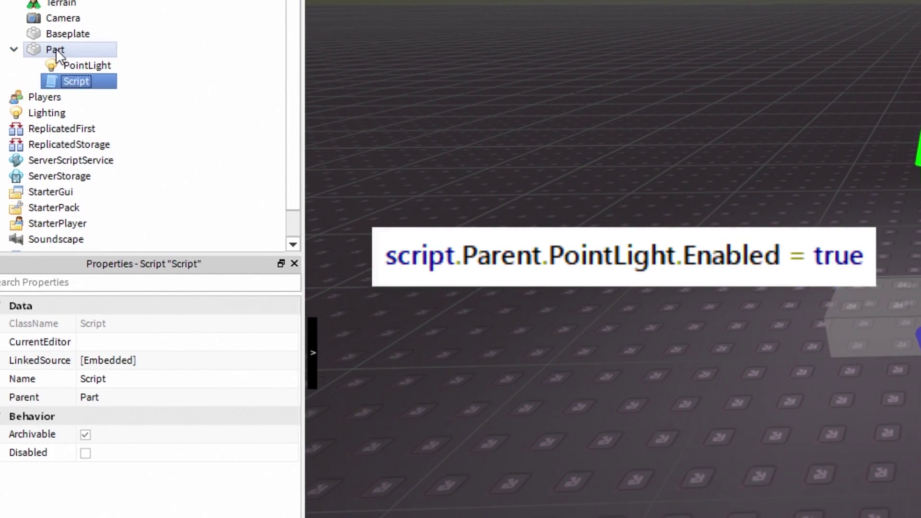
pyautogui.click(56, 48)
pyautogui.click(69, 64)
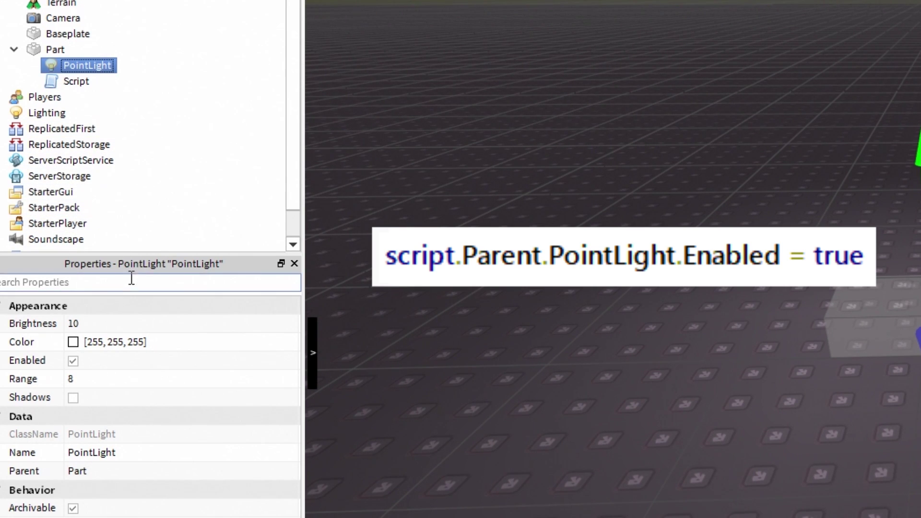